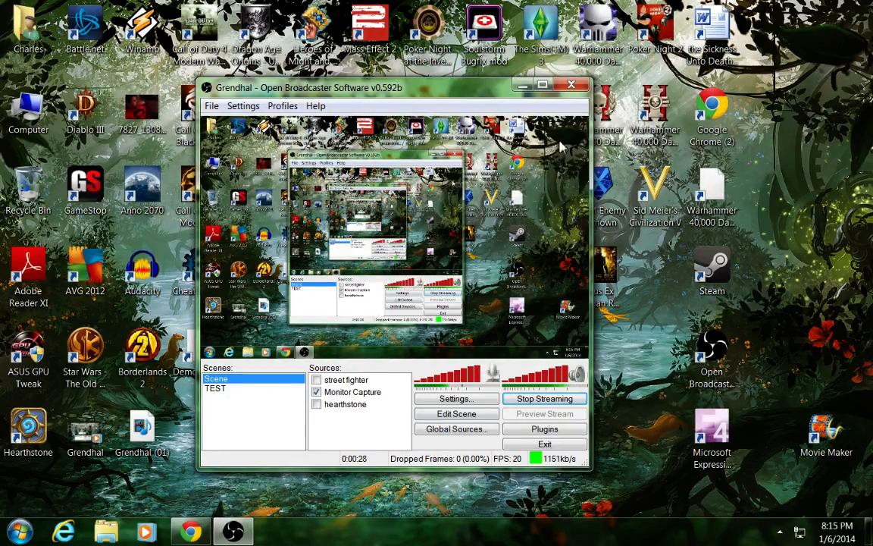
Step: Switch to Chrome, search Google for "obs", and view the download page at obsproject.com before closing it
click(523, 87)
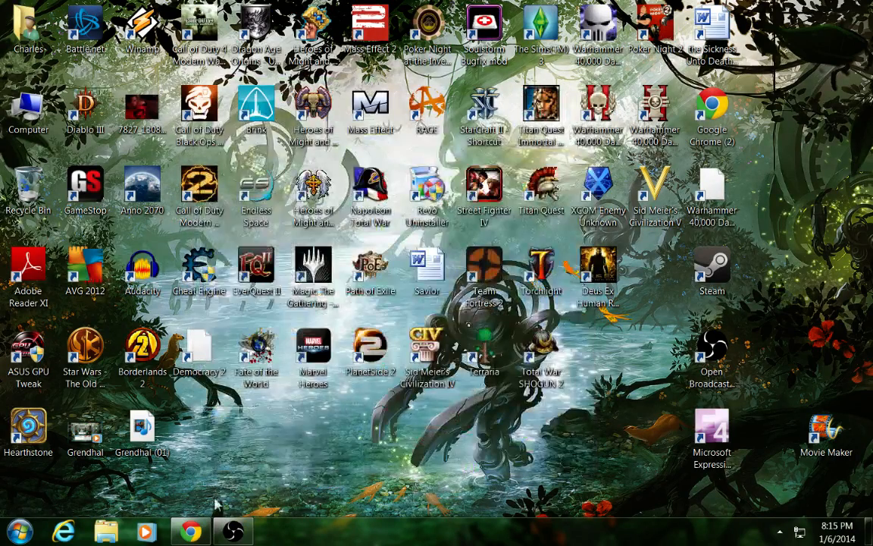
click(182, 533)
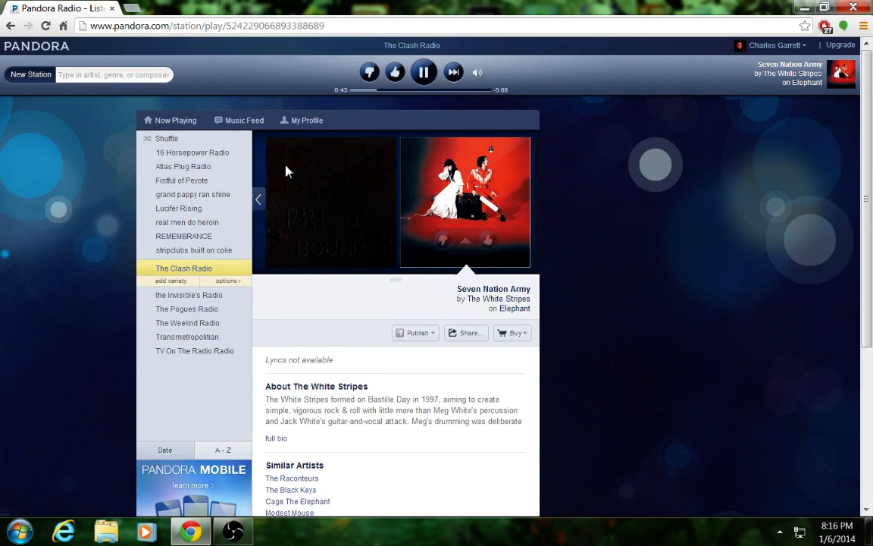
click(131, 9)
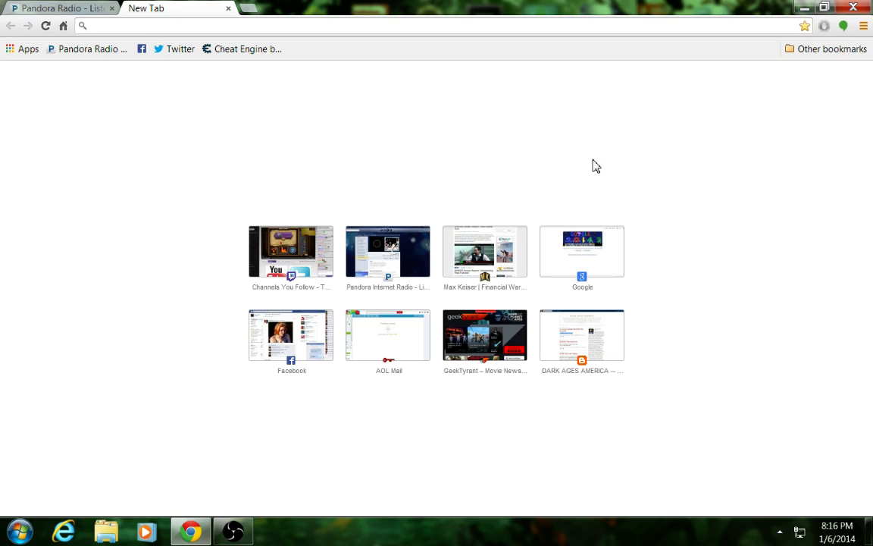
click(603, 267)
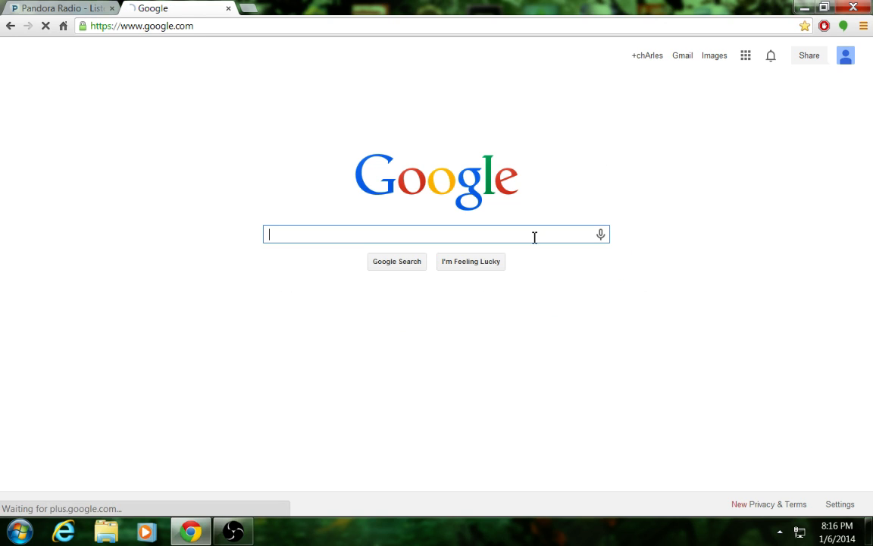
text(obs)
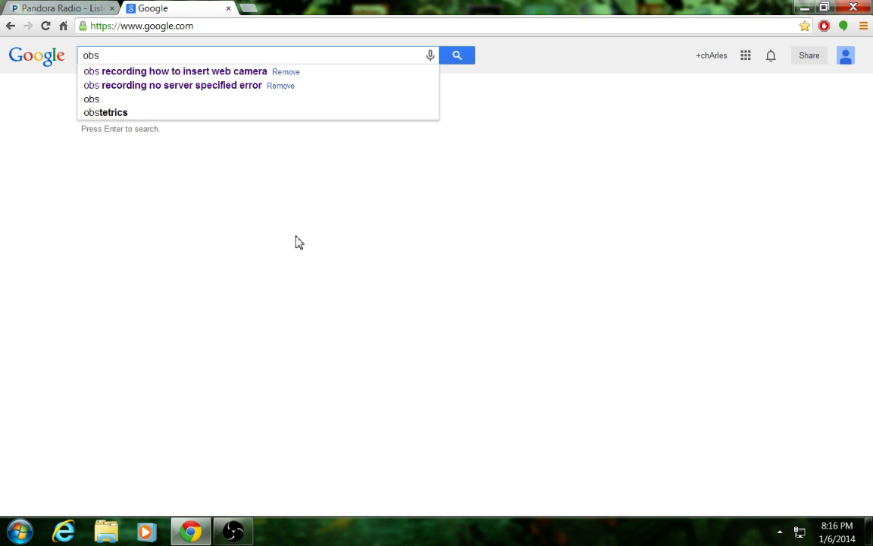
key(Return)
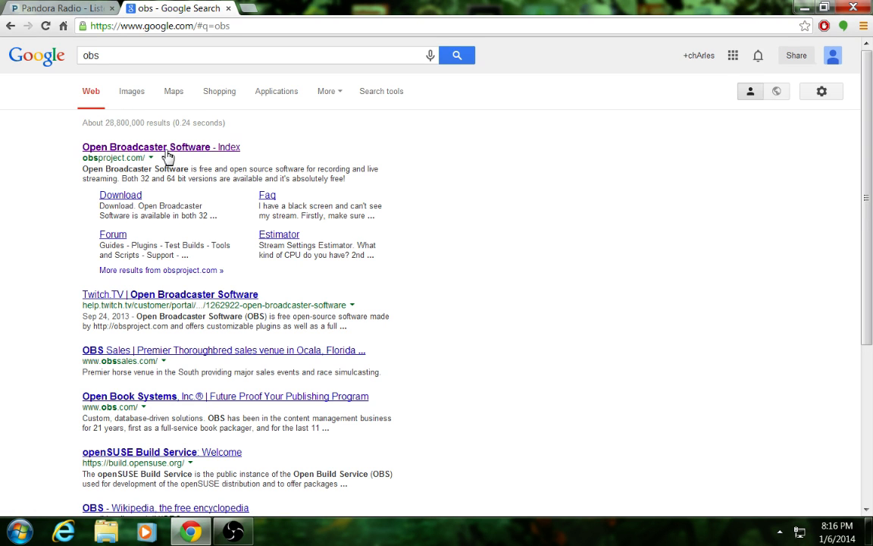
click(167, 152)
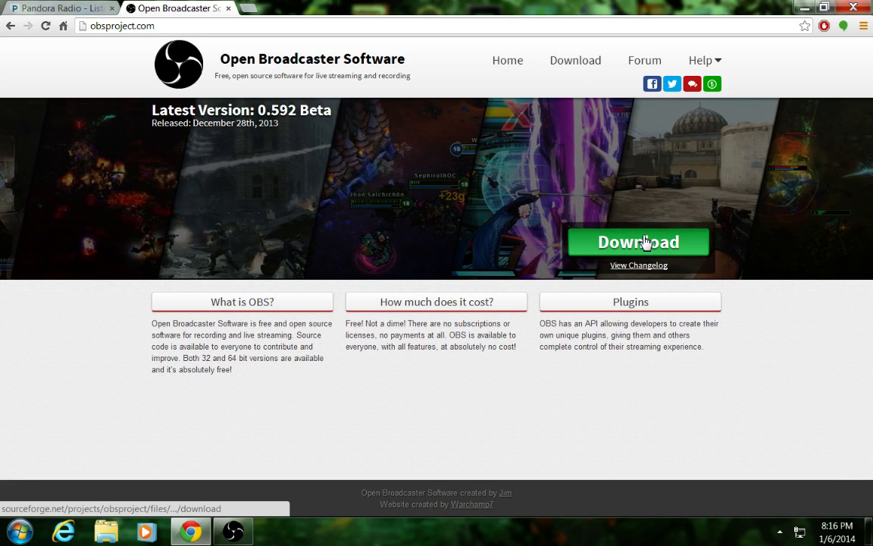
click(227, 9)
click(804, 7)
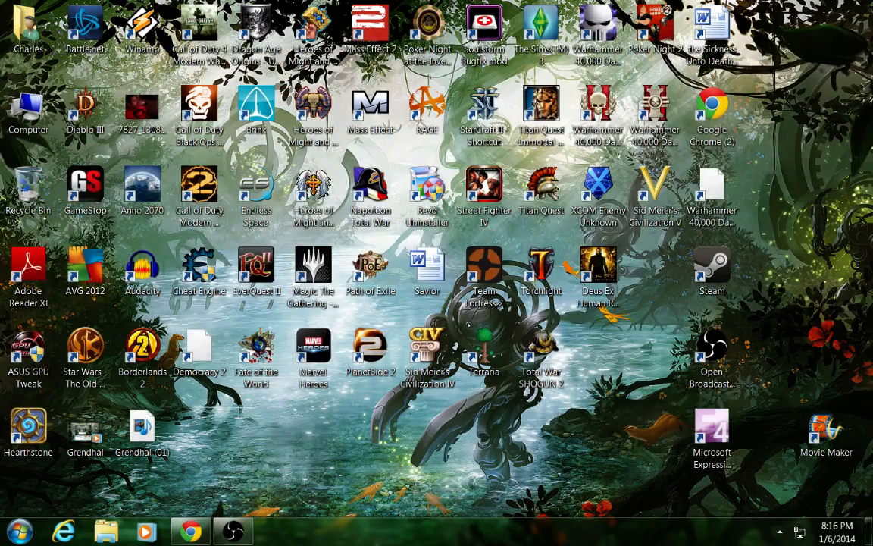
Step: Switch back to Open Broadcaster Software, open its settings and check the available setting profiles
click(233, 530)
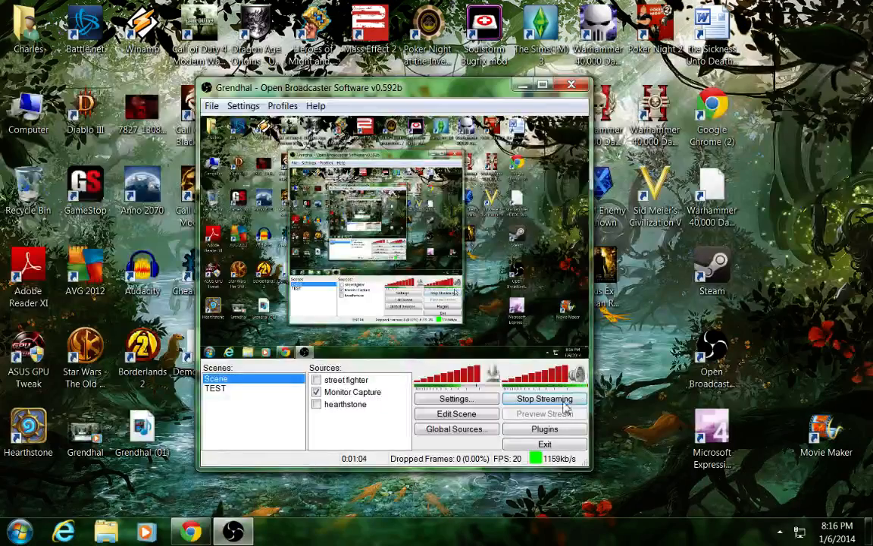
click(459, 400)
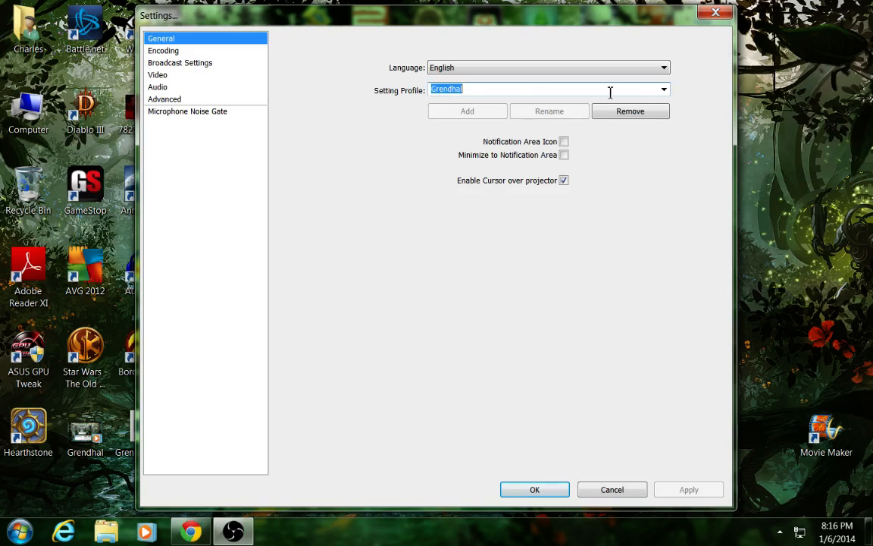
click(664, 90)
click(664, 90)
Step: Review the encoding settings, including the max bitrate and the available audio codec and format options
click(163, 52)
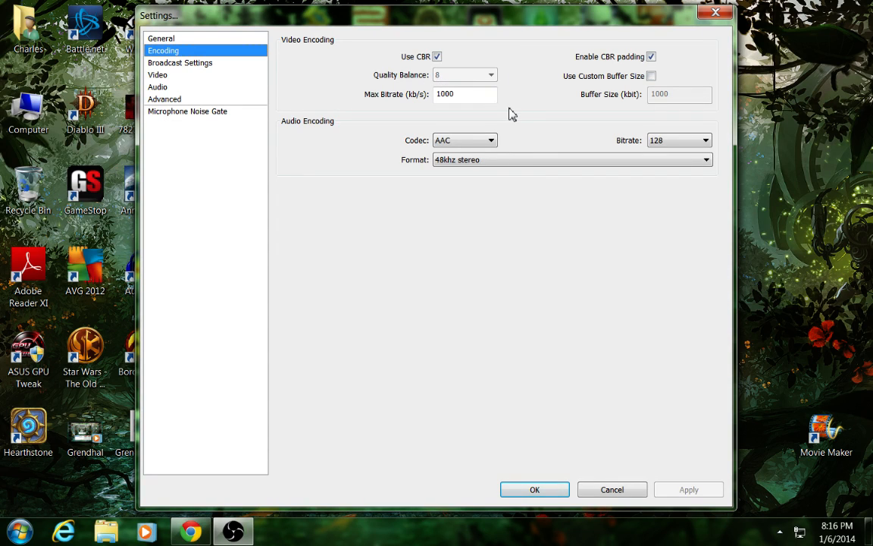
mouse_move(457, 94)
click(490, 144)
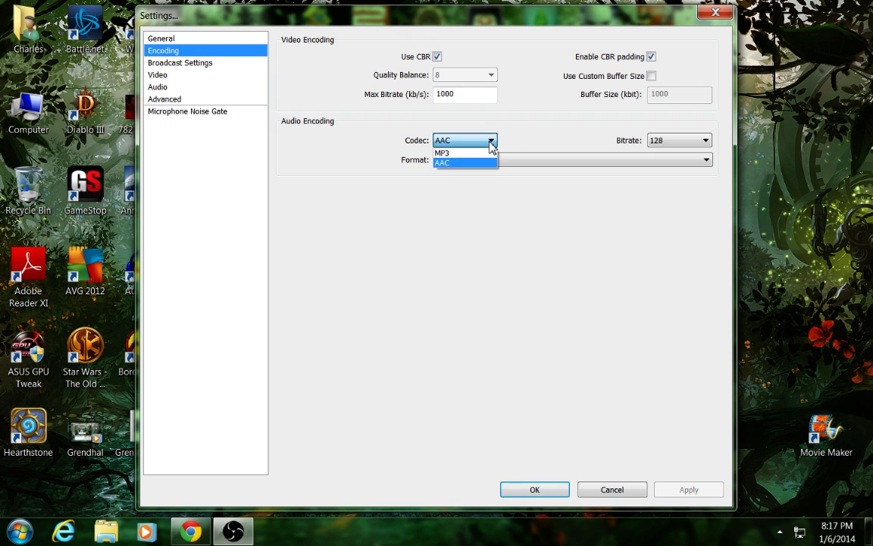
click(491, 145)
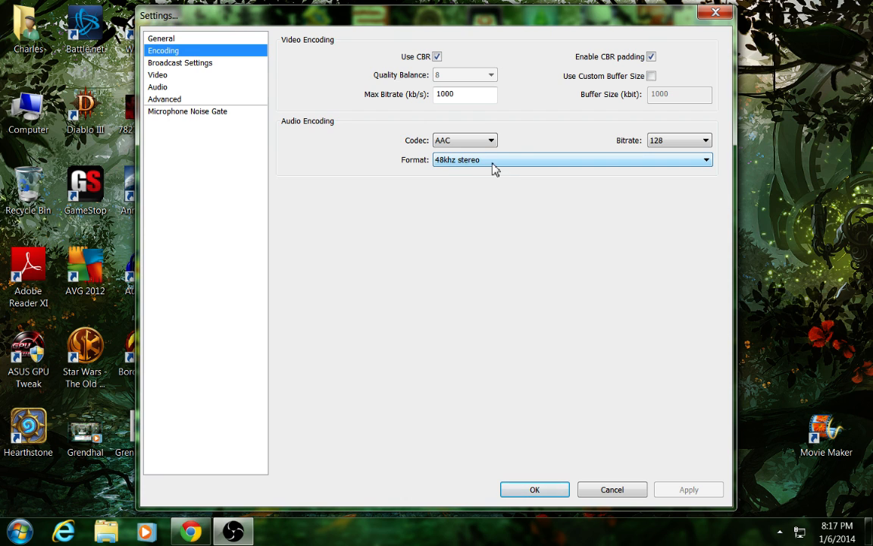
click(703, 164)
click(704, 164)
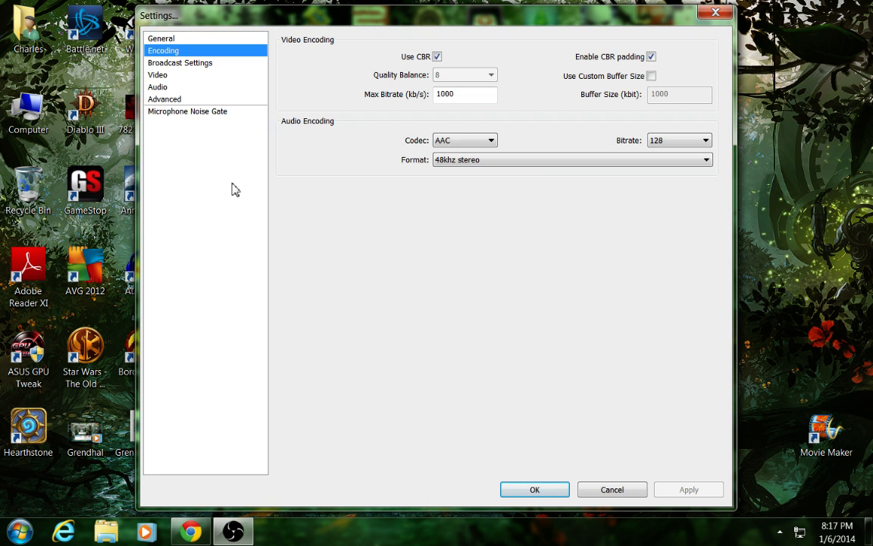
Step: Choose File Output Only as the broadcast mode and save the change while moving on to the video settings
click(208, 68)
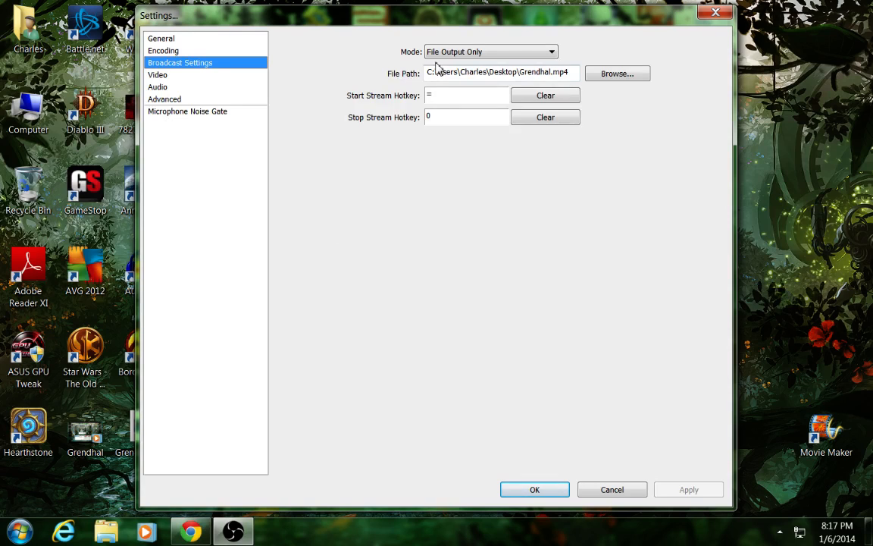
click(551, 53)
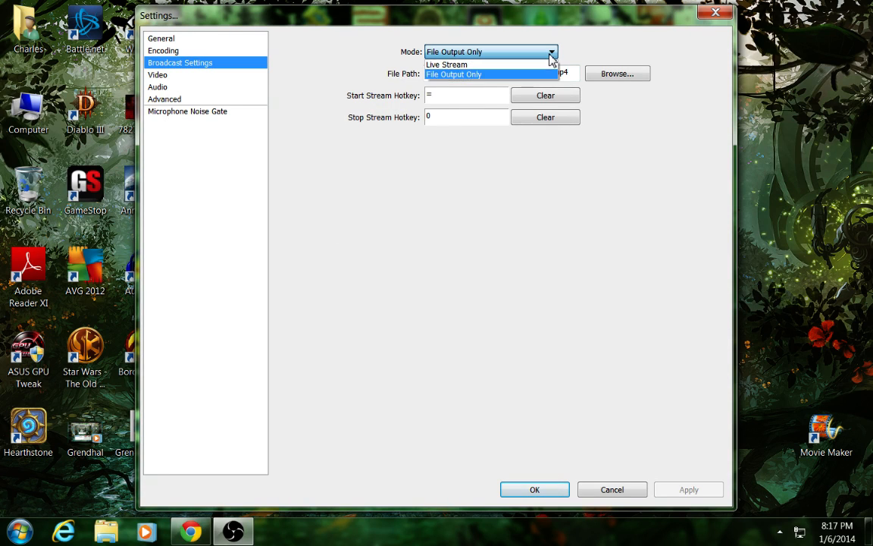
click(474, 78)
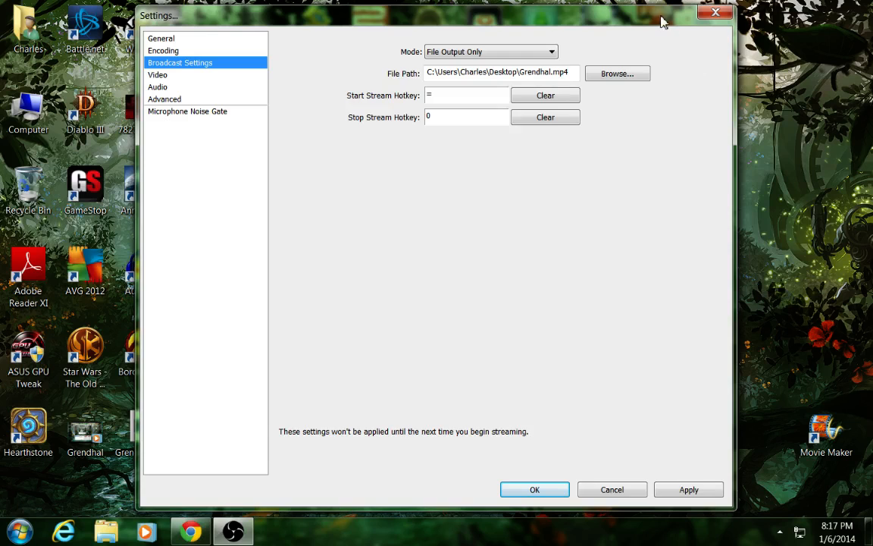
drag(661, 23, 696, 29)
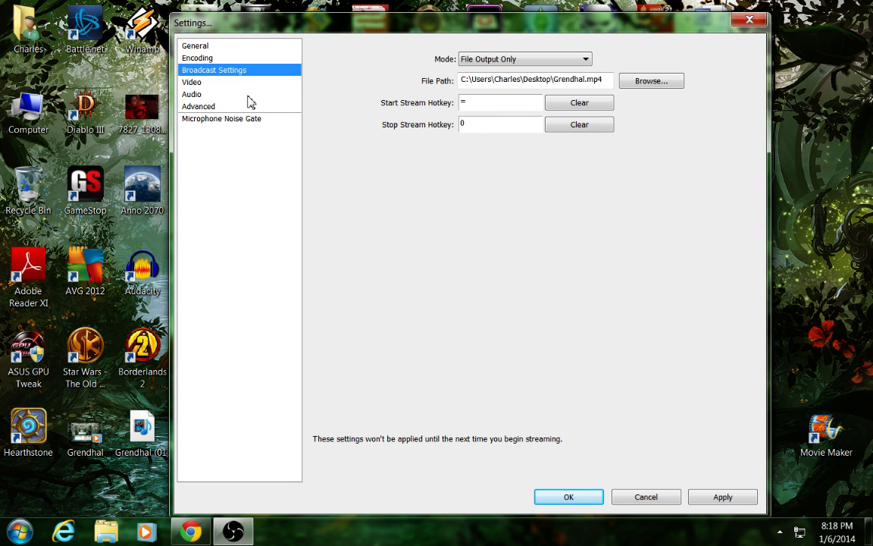
click(194, 82)
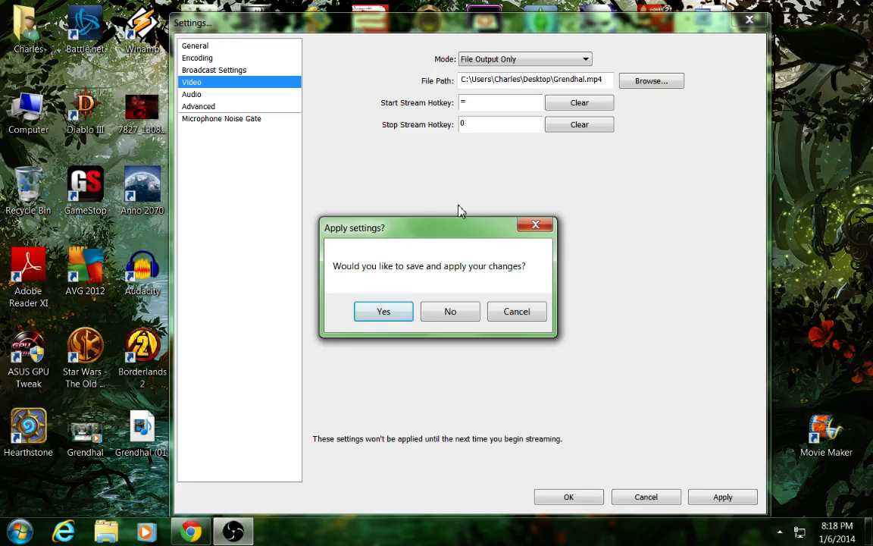
click(380, 317)
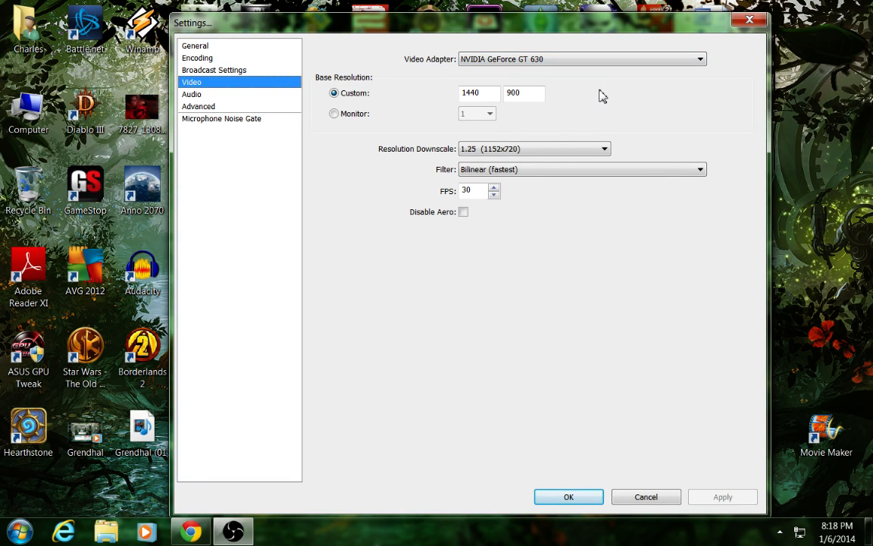
Step: Base the video resolution on monitor 1, check the resolution downscale options, and apply the video settings
click(335, 114)
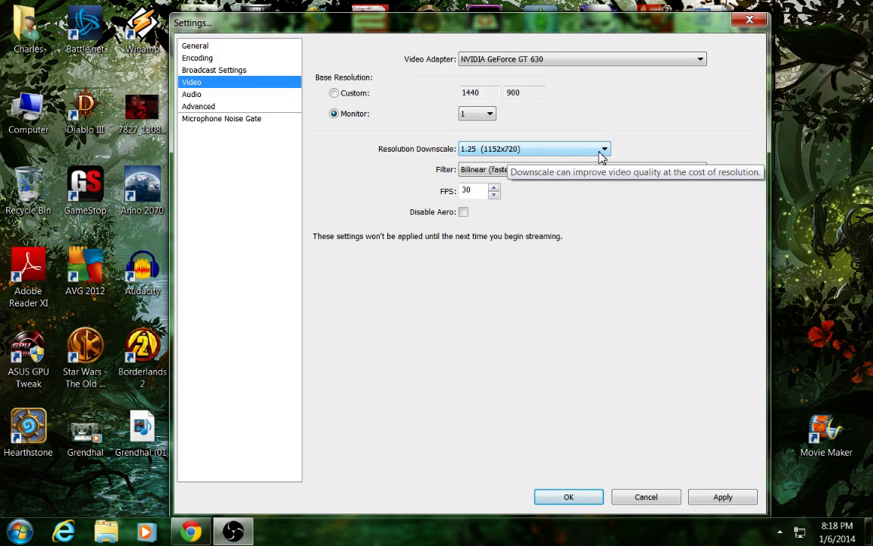
click(542, 144)
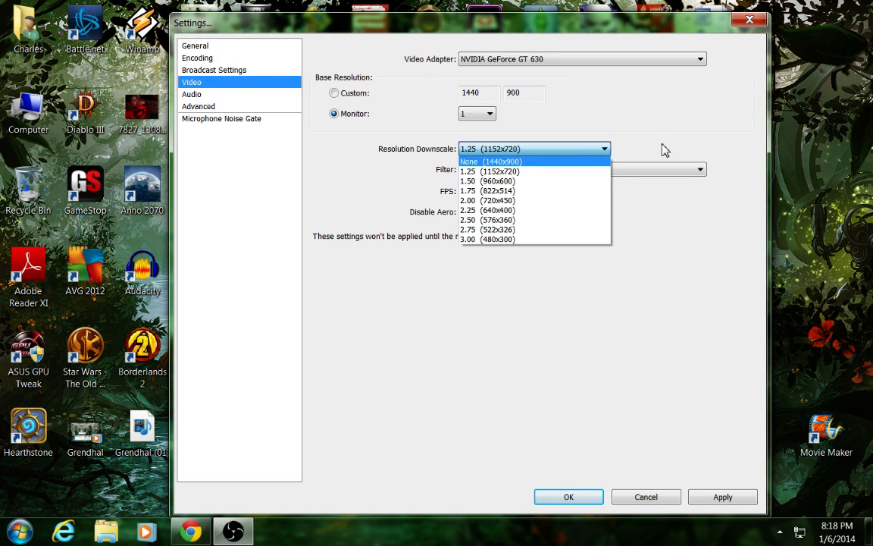
click(616, 123)
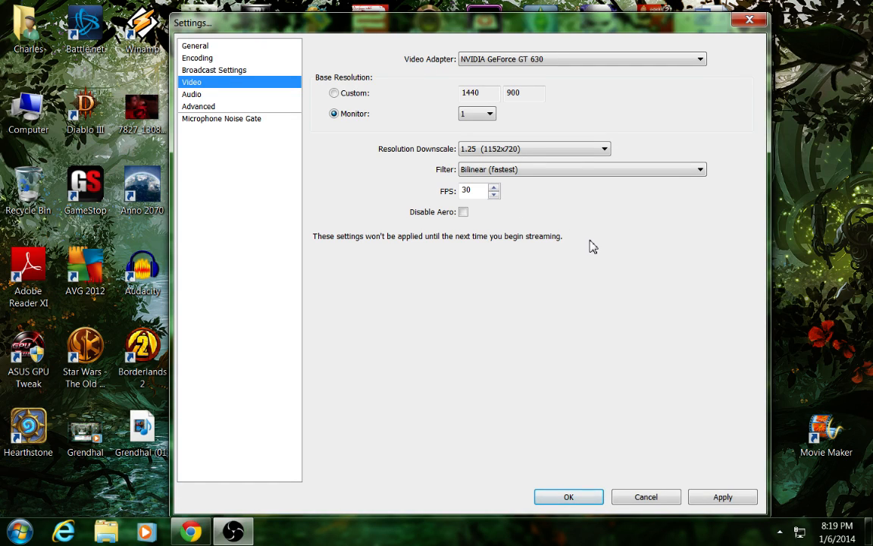
click(718, 500)
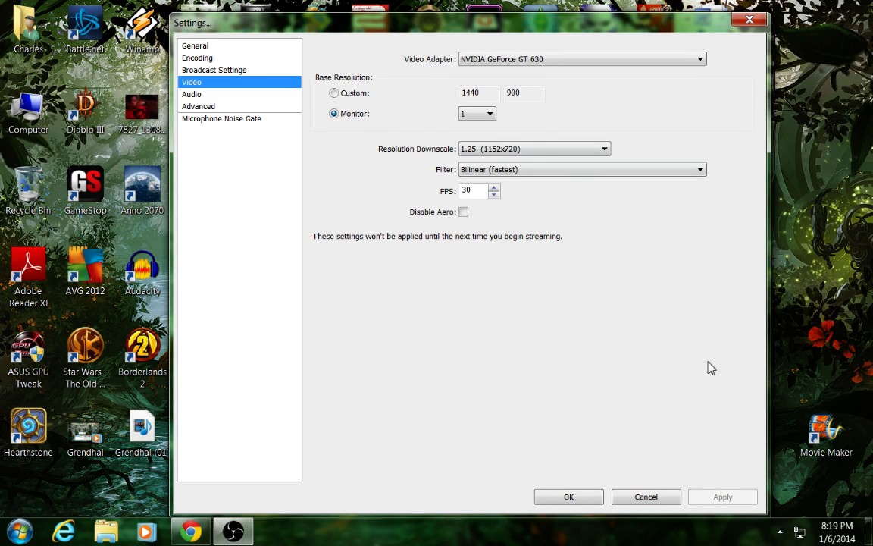
Step: Try Microphone (HD Webcam C310) as the desktop audio device in the audio settings, and return it to Default
click(199, 95)
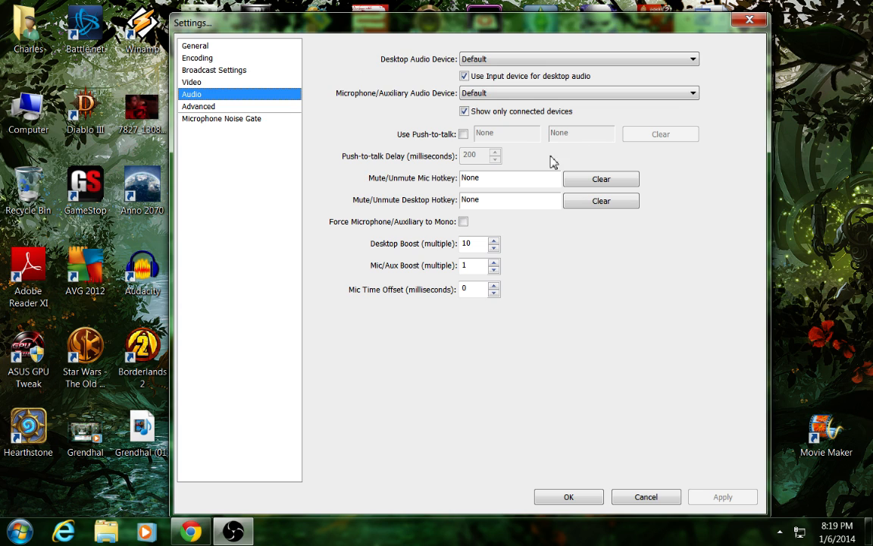
click(694, 61)
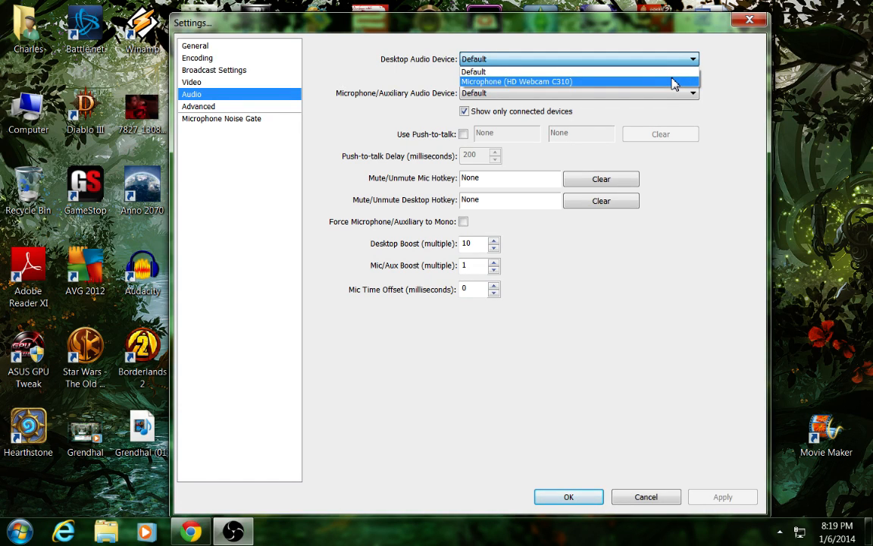
click(673, 81)
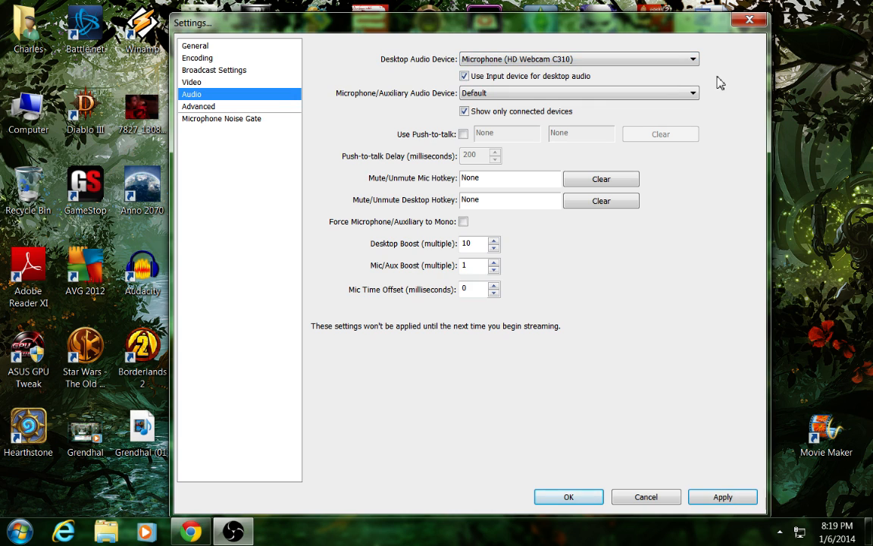
click(691, 60)
click(662, 68)
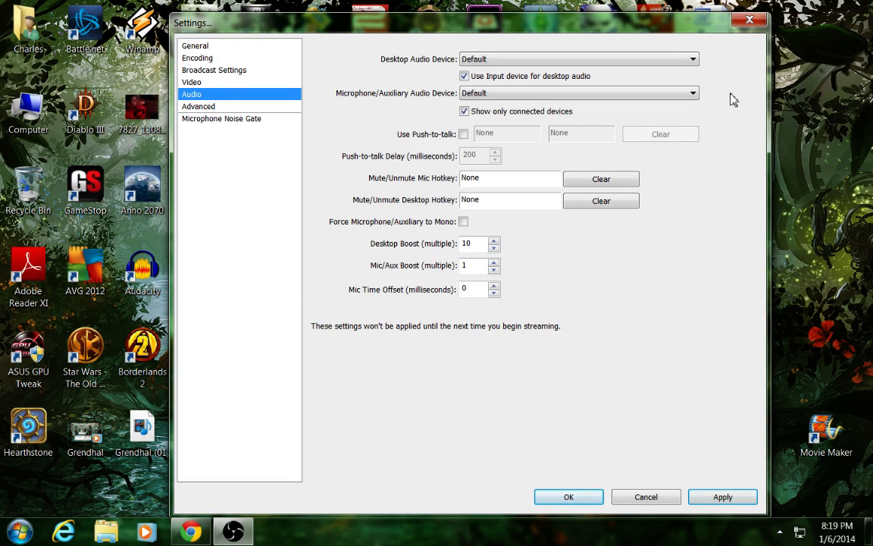
Step: Check which devices are offered for desktop audio and for the microphone/auxiliary input
click(630, 58)
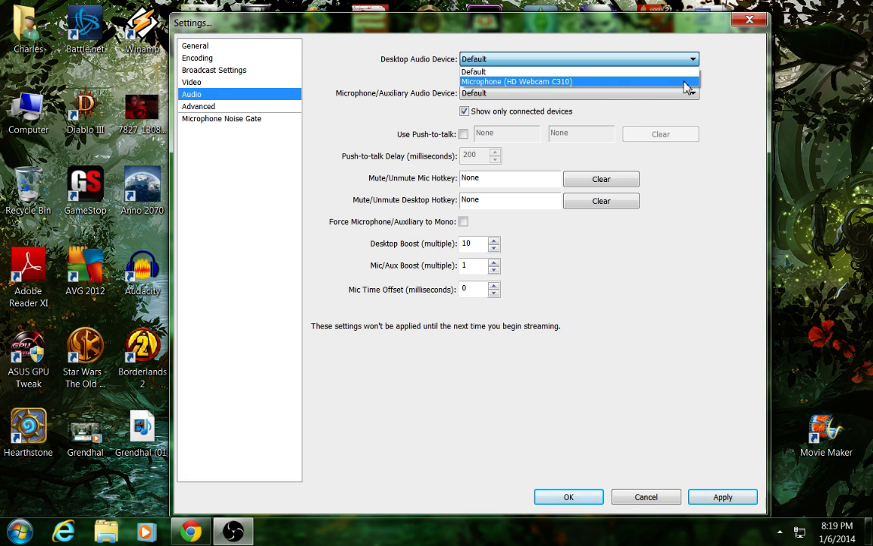
click(728, 83)
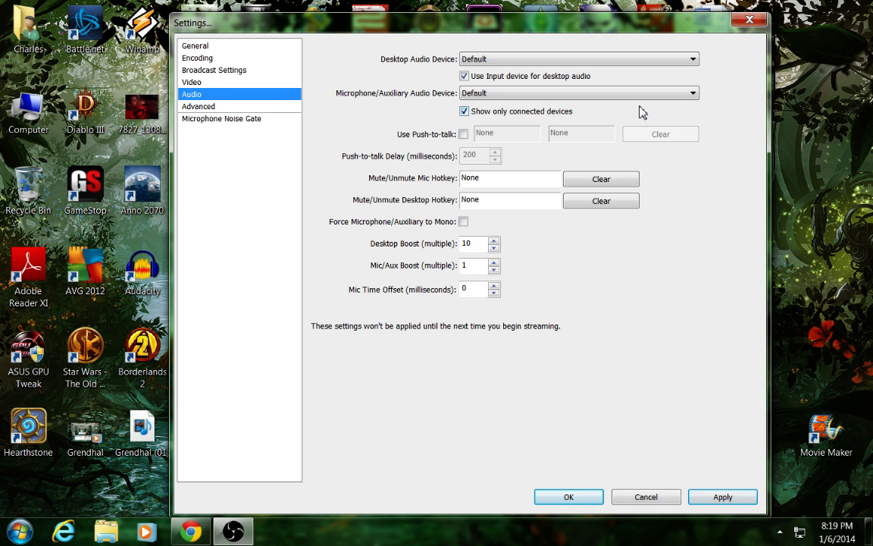
click(693, 95)
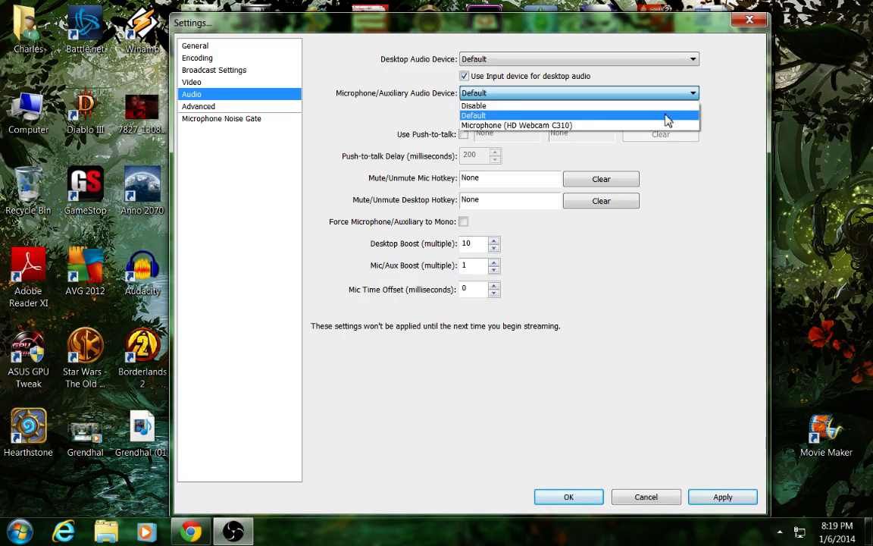
click(726, 108)
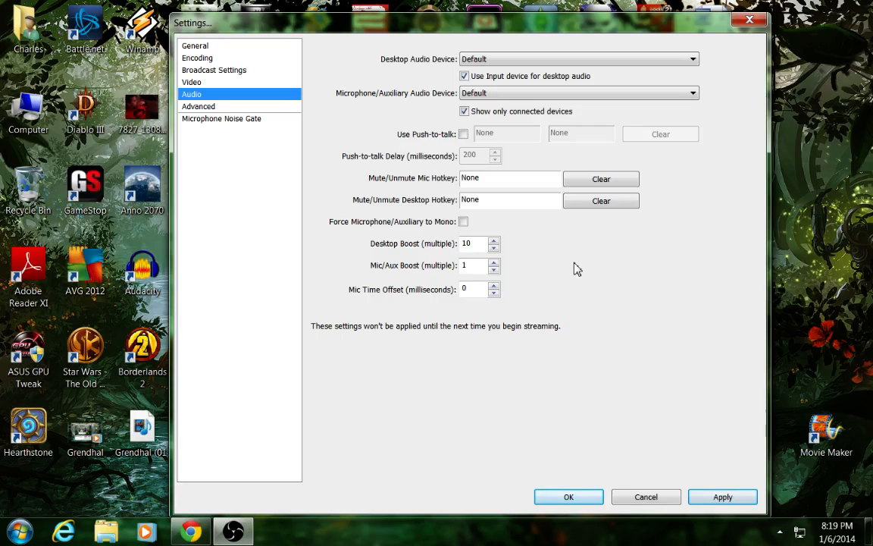
Step: Save the audio settings, look over the advanced settings, and accept the settings dialog
click(216, 107)
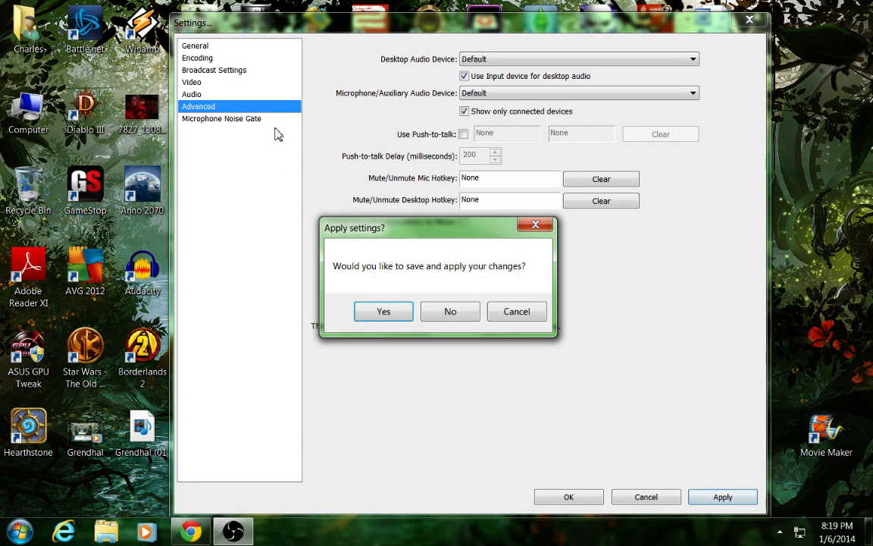
click(402, 316)
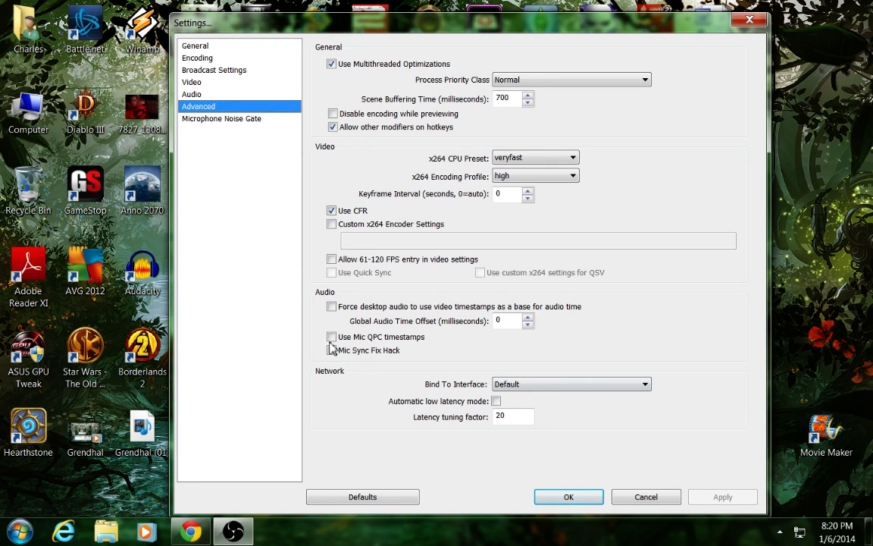
click(569, 497)
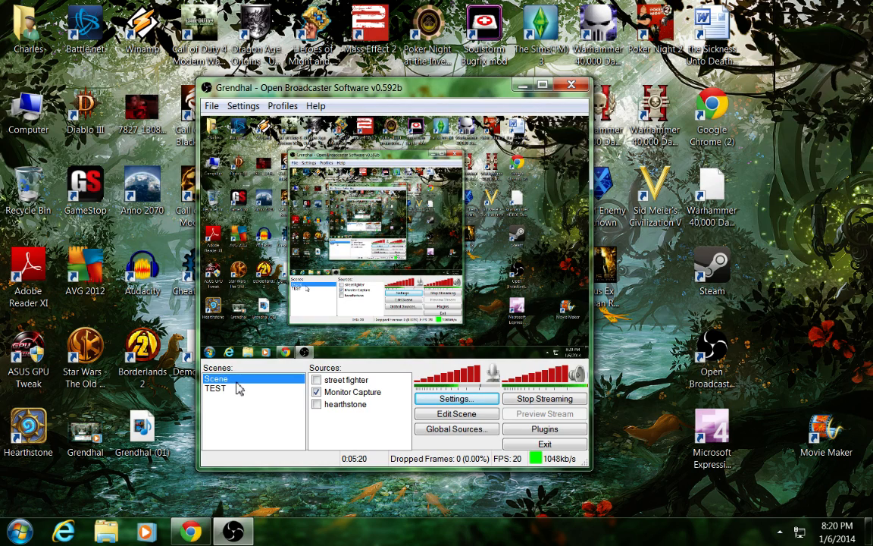
Step: Add a Game Capture source named "borderlands 2" to the selected scene
right_click(349, 428)
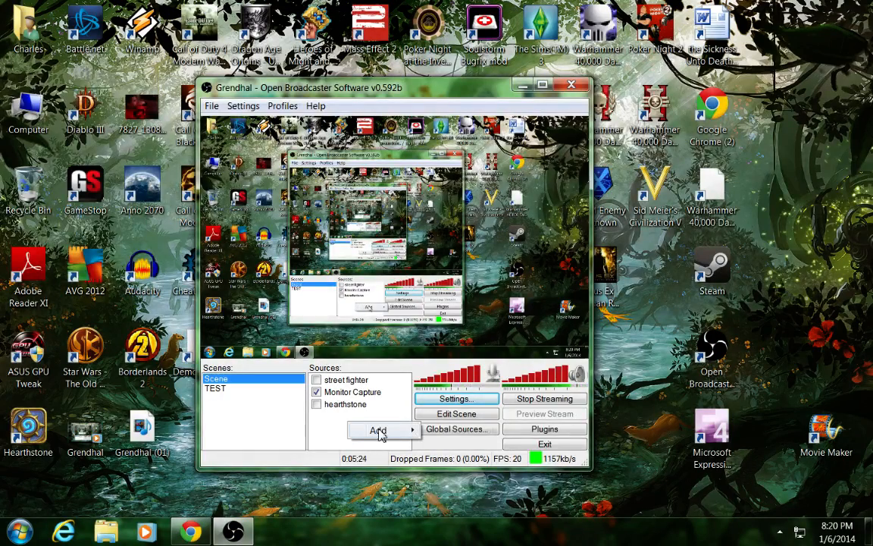
mouse_move(381, 432)
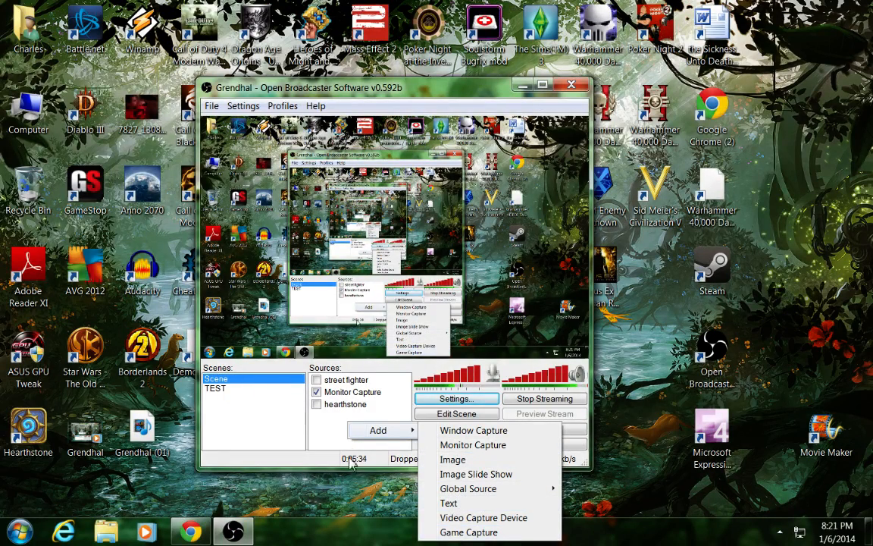
click(347, 419)
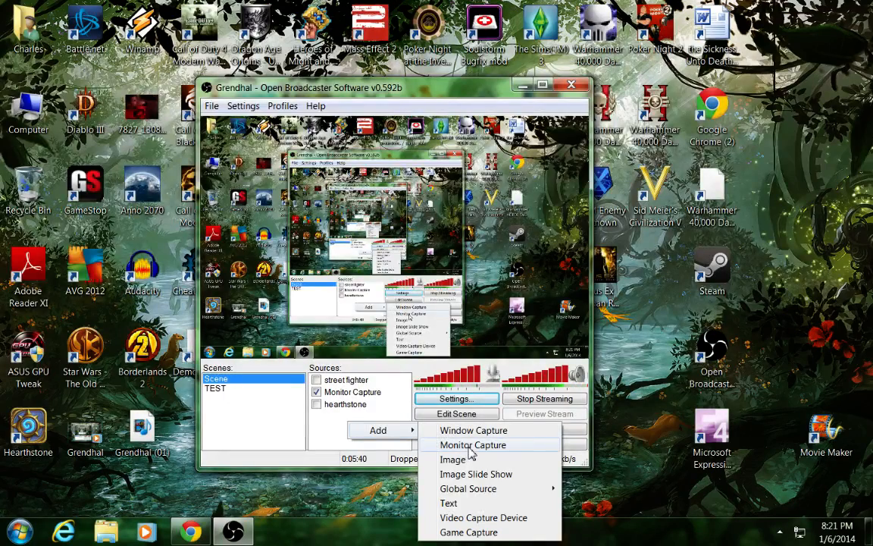
key(Escape)
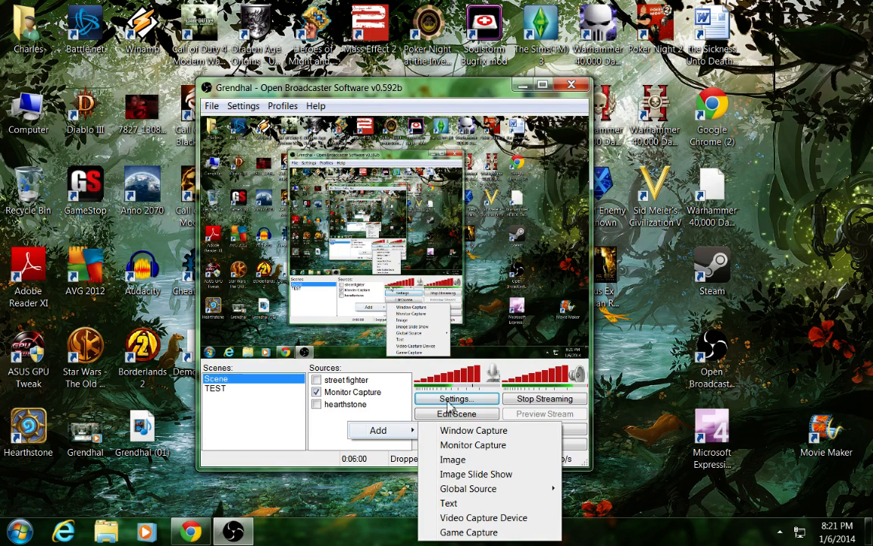
click(476, 534)
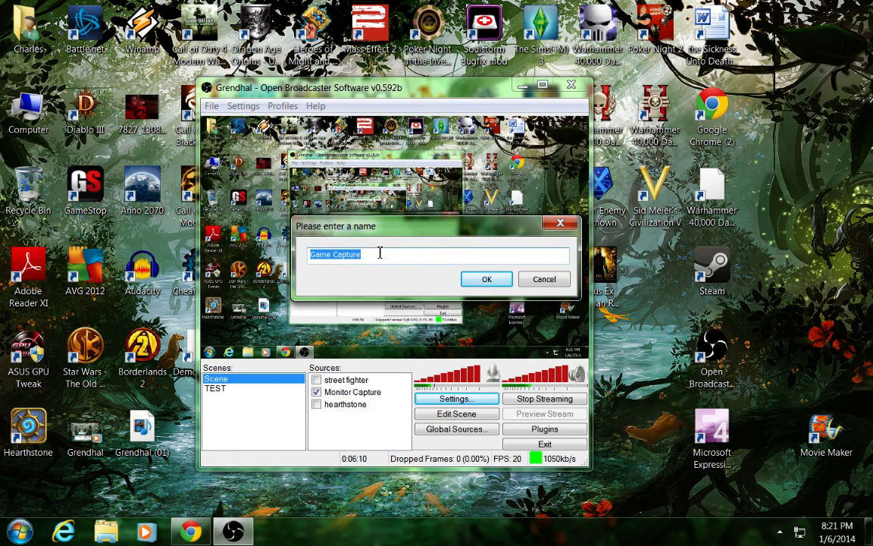
key(BackSpace)
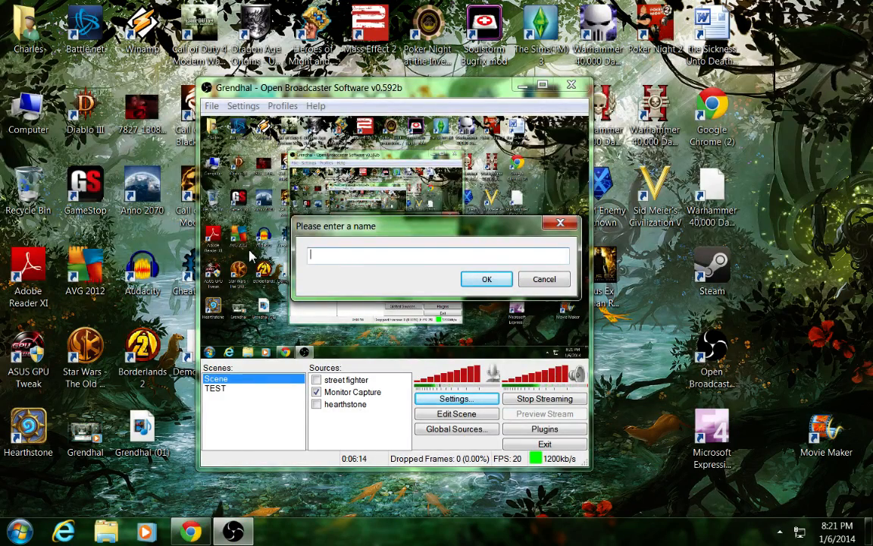
text(borderlands 2)
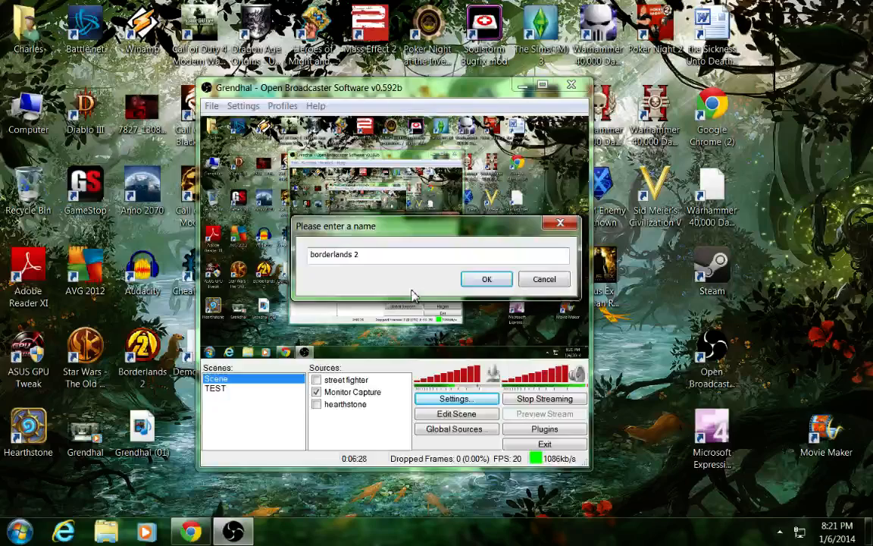
click(487, 279)
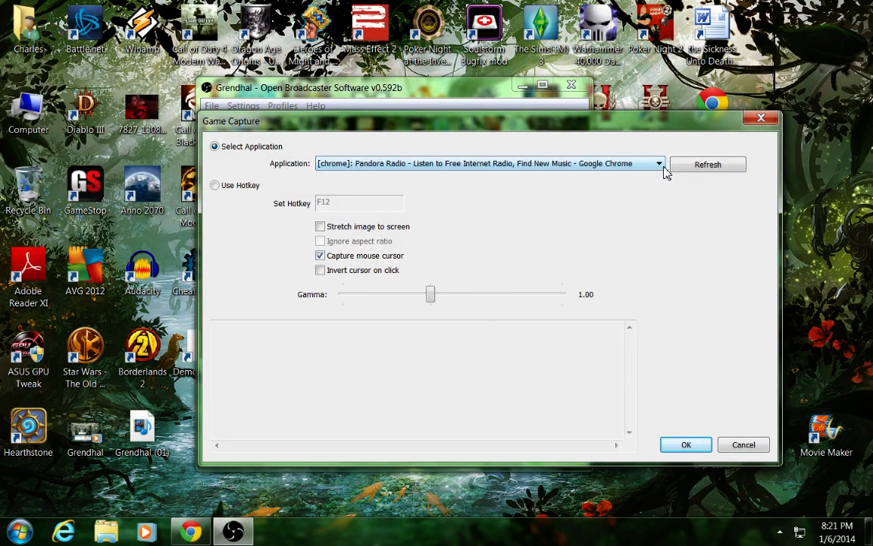
Step: Check the applications offered for the game capture and accept it with the Pandora Radio window of Google Chrome
click(659, 164)
click(632, 220)
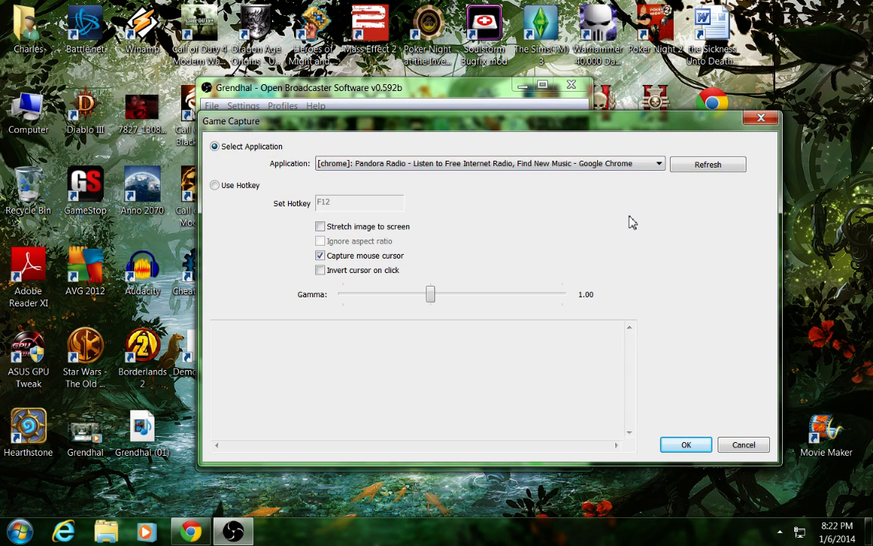
click(648, 164)
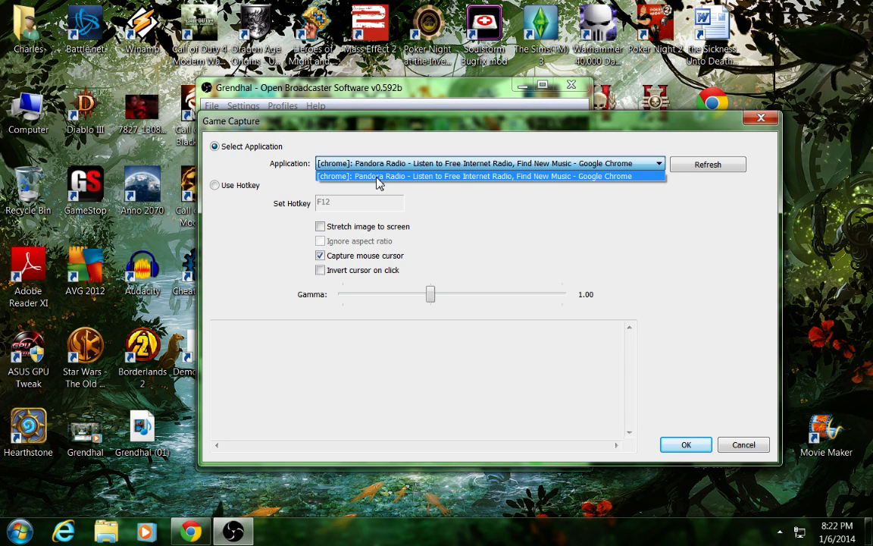
click(638, 225)
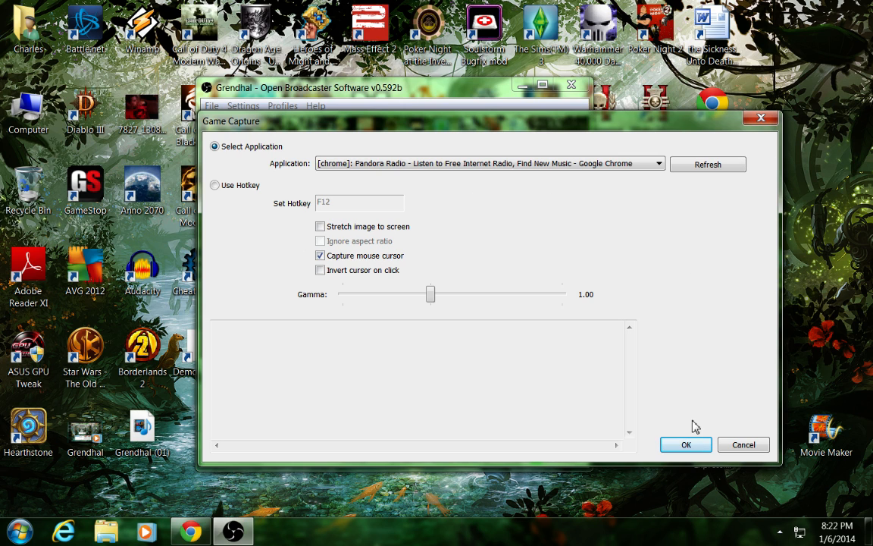
click(686, 445)
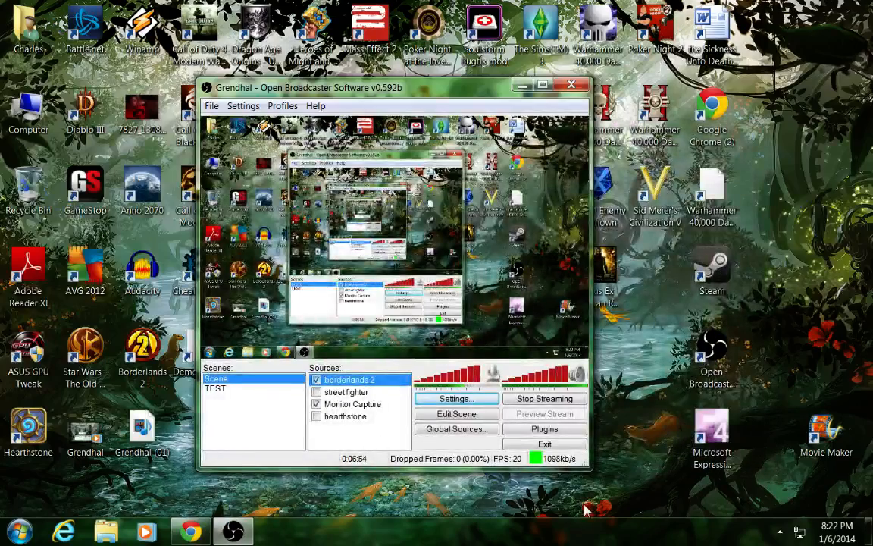
Step: Remove the "borderlands 2" source from the scene and confirm the removal
right_click(359, 383)
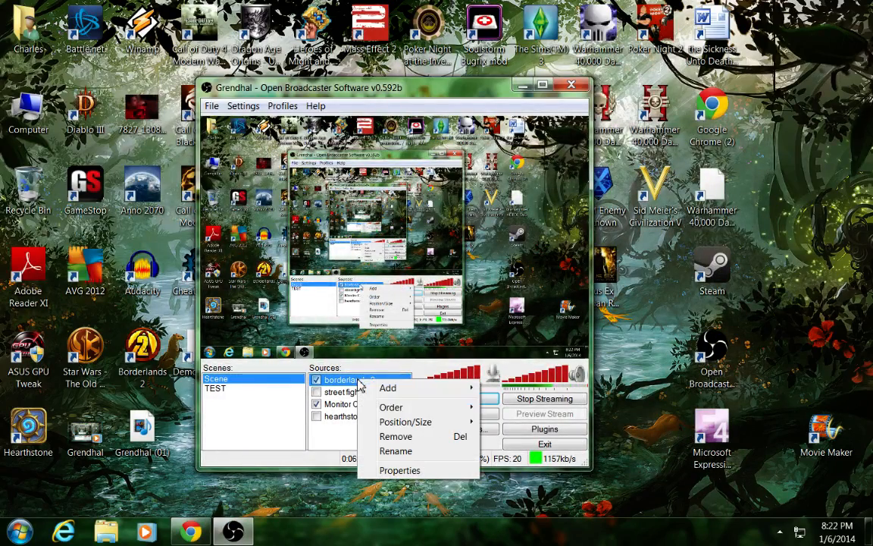
click(394, 438)
click(456, 310)
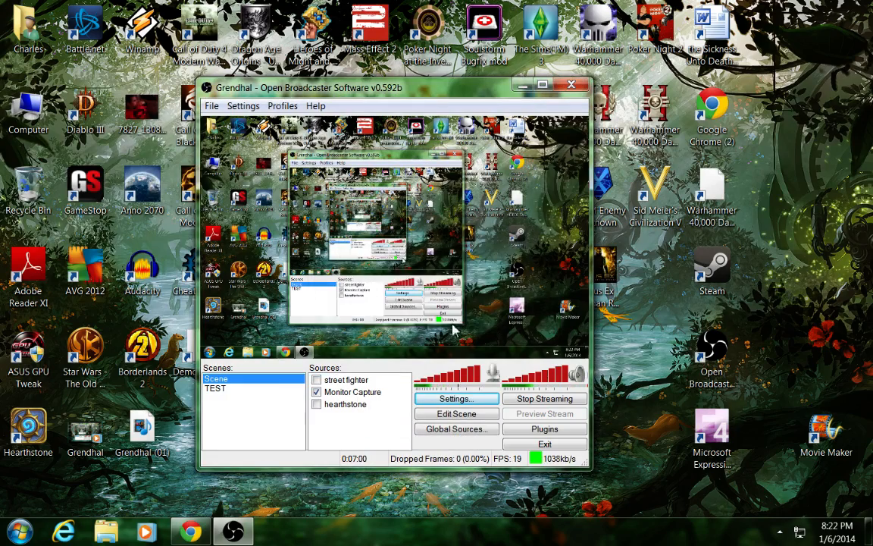